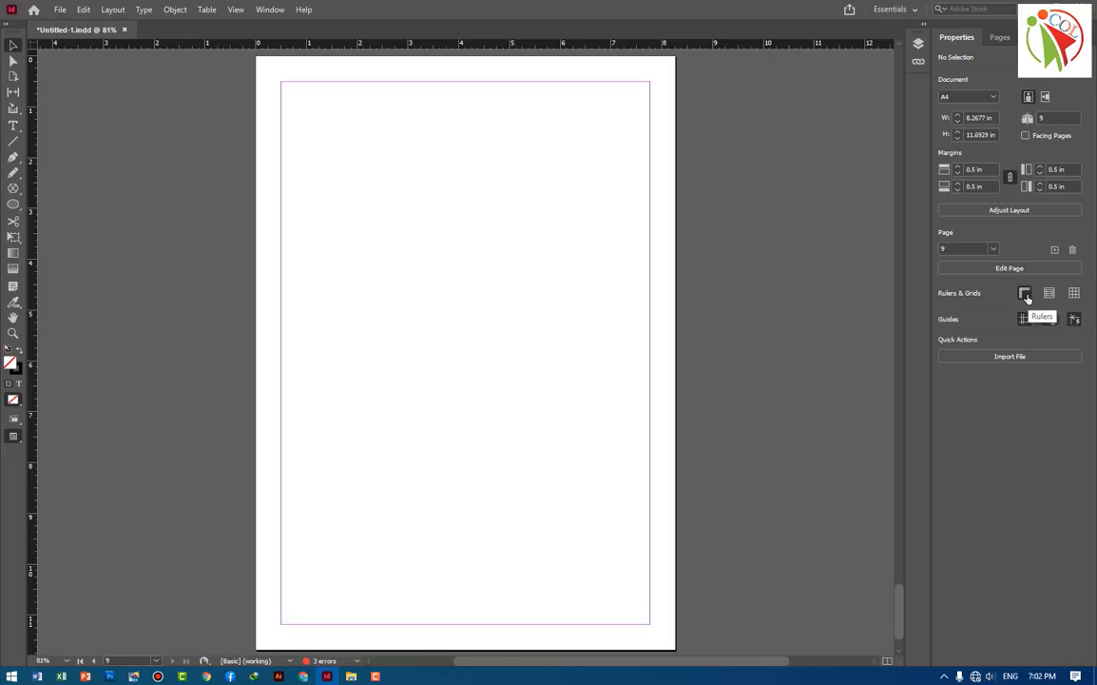
Toggle the rulers off and back on, and set the horizontal and vertical ruler units to inches.
left_click(1025, 295)
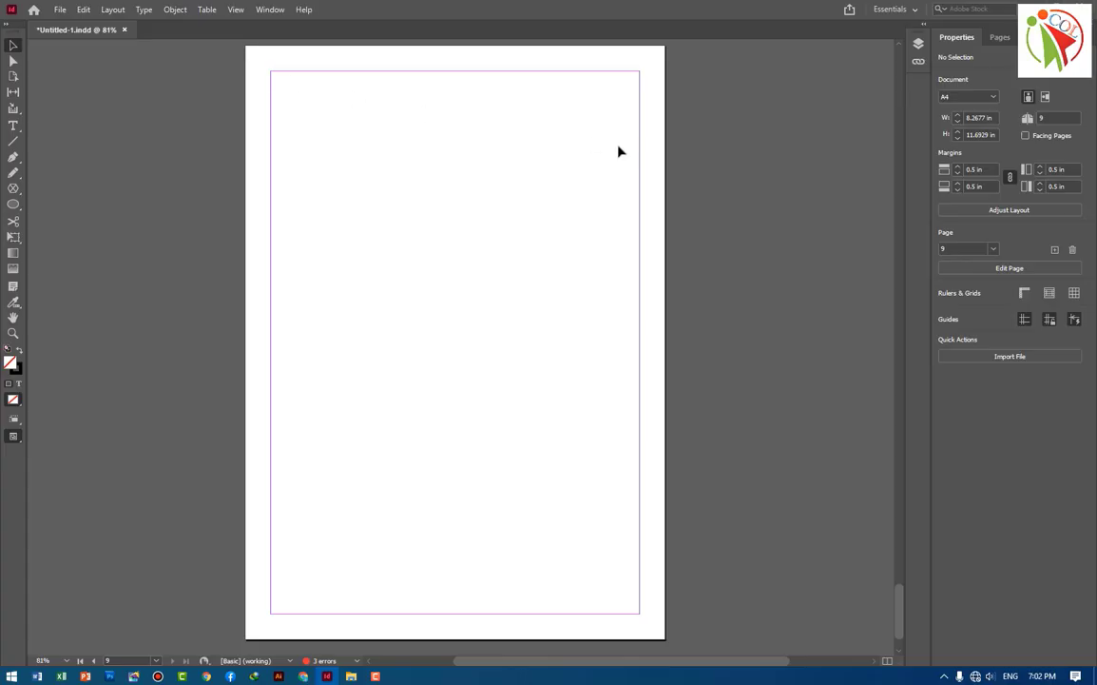
left_click(1025, 295)
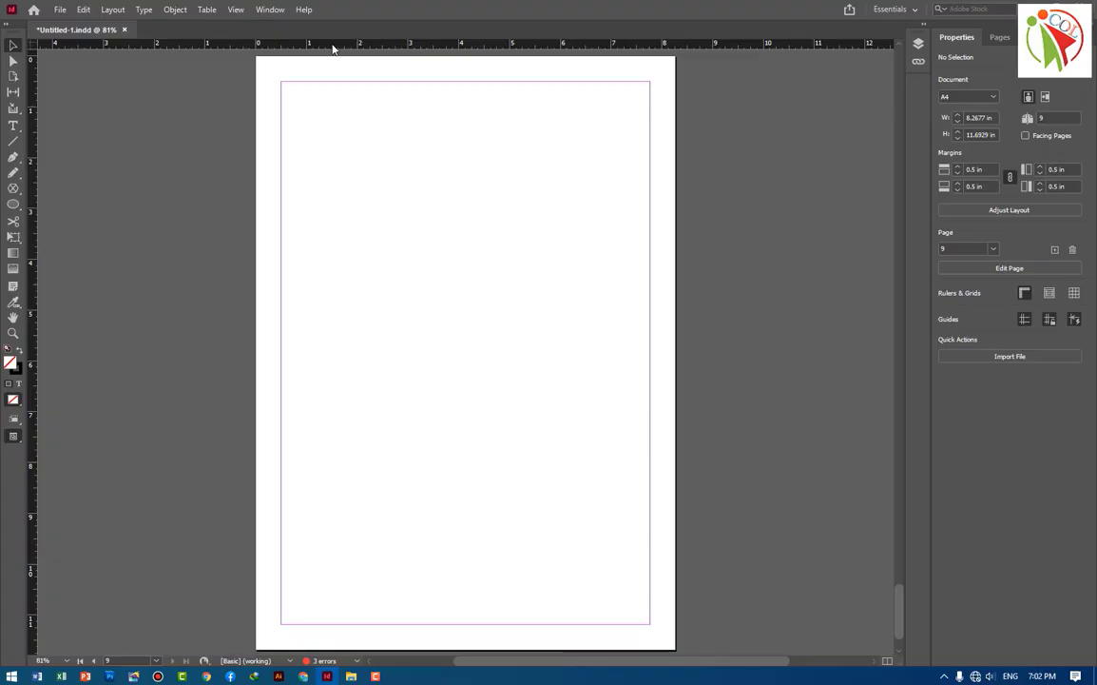
right_click(333, 48)
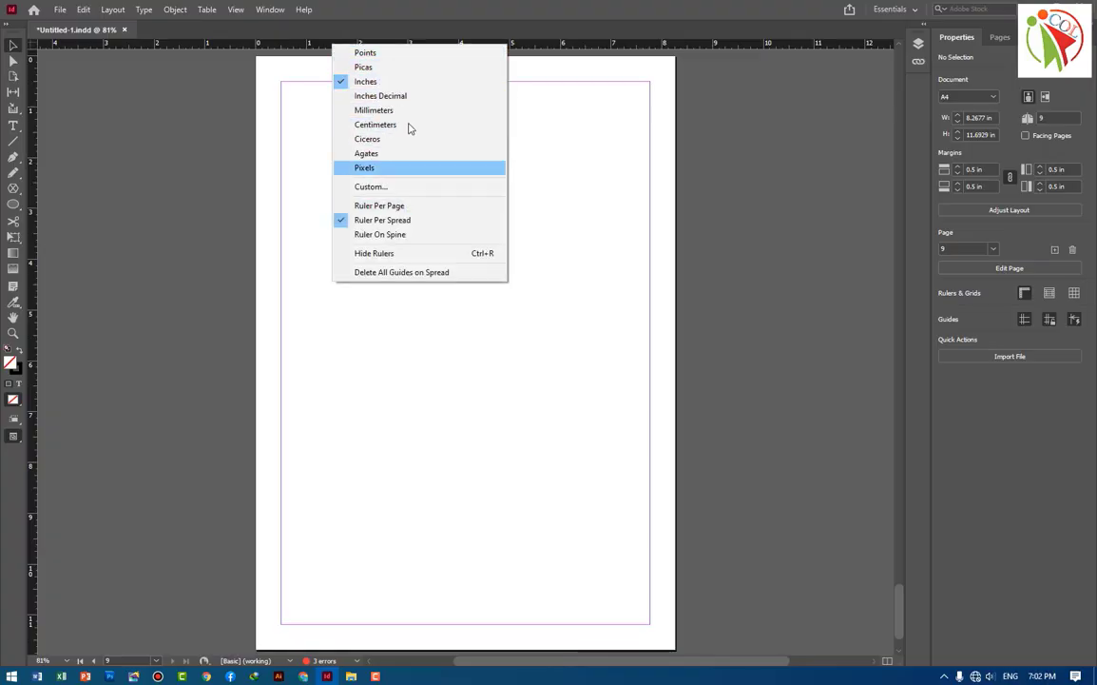
left_click(366, 82)
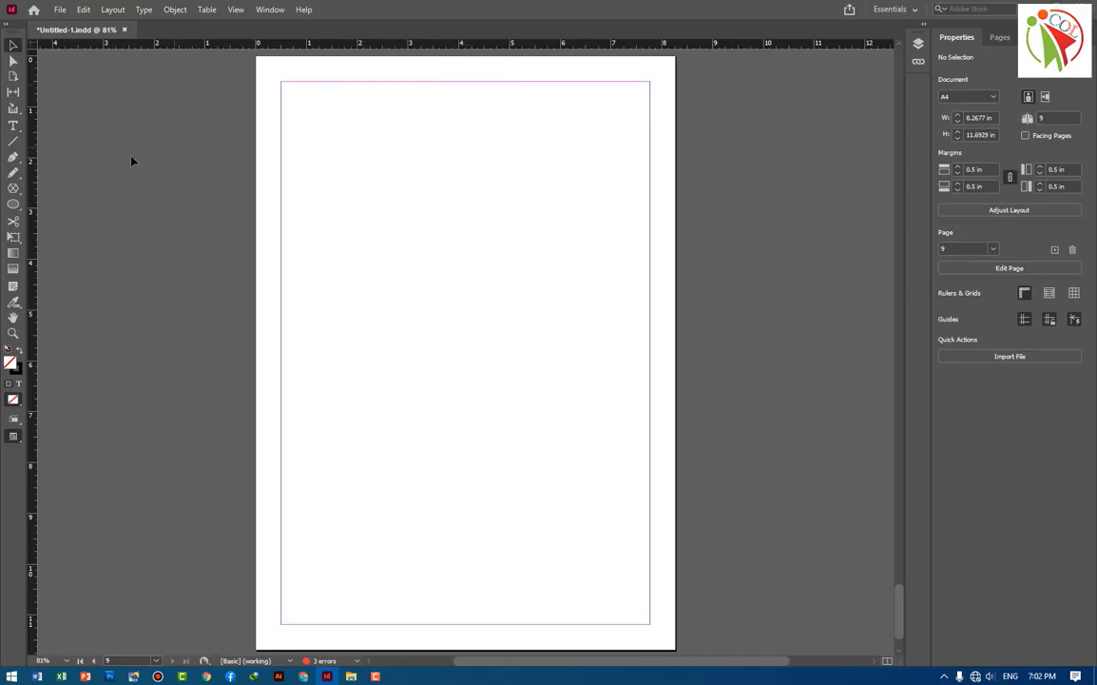
right_click(28, 123)
left_click(69, 172)
Add a vertical ruler guide at about 4.13 in, in the page's middle, and a horizontal guide at about 8.86 in.
left_click_drag(32, 201, 464, 200)
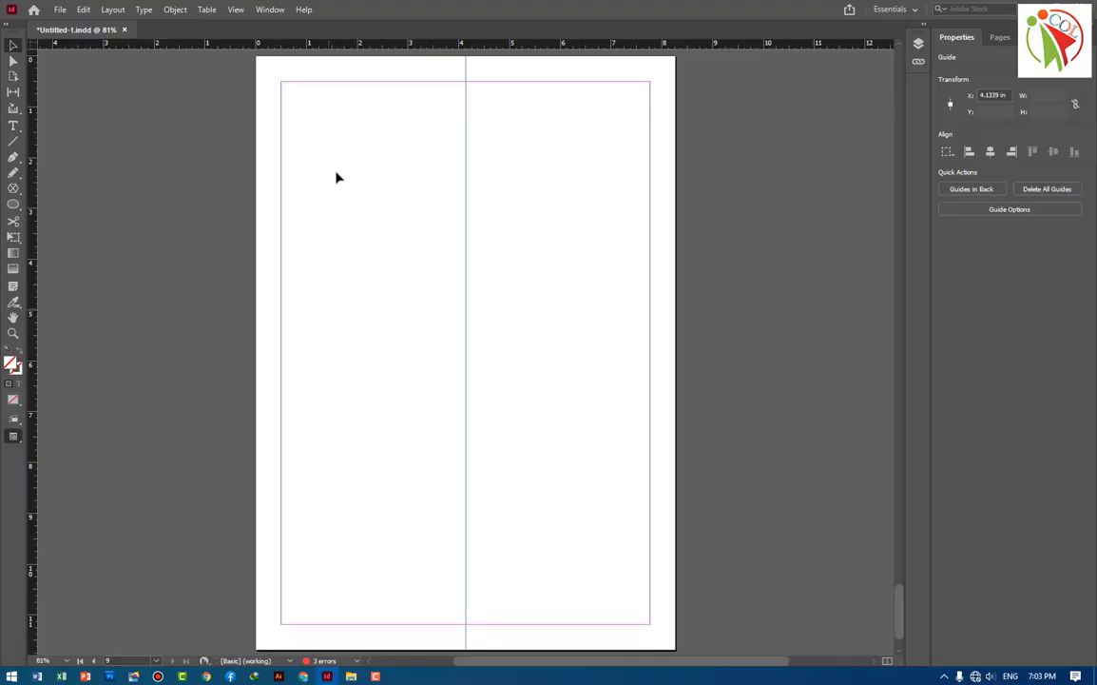
left_click_drag(325, 46, 338, 604)
scroll(332, 635, "down", 1)
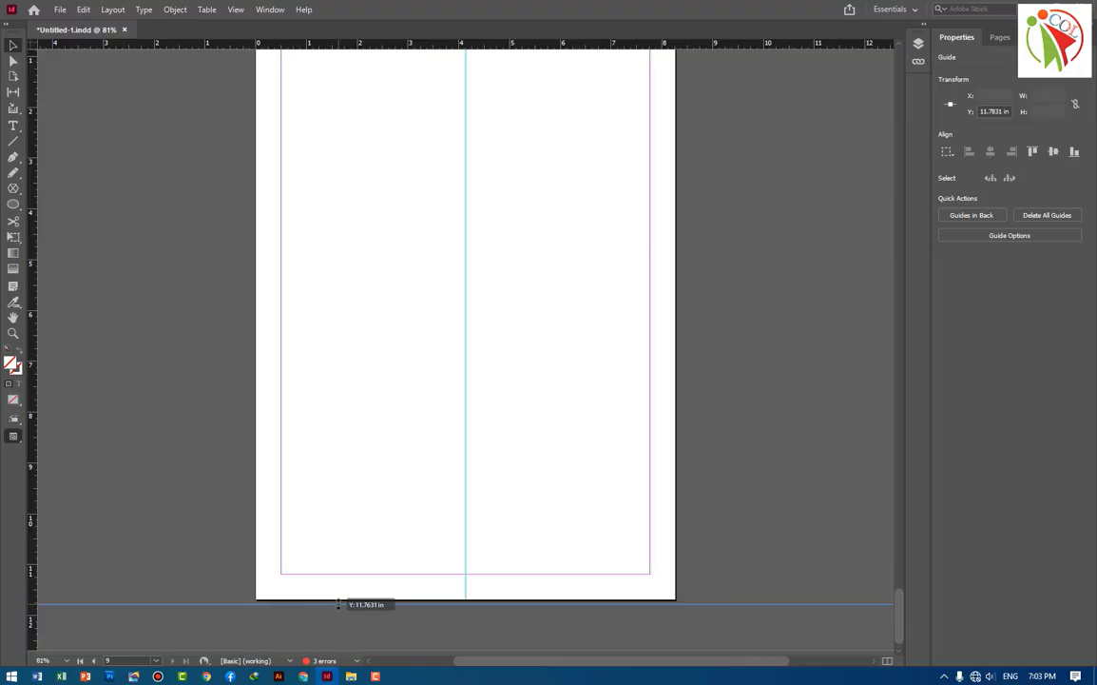
left_click_drag(338, 604, 362, 455)
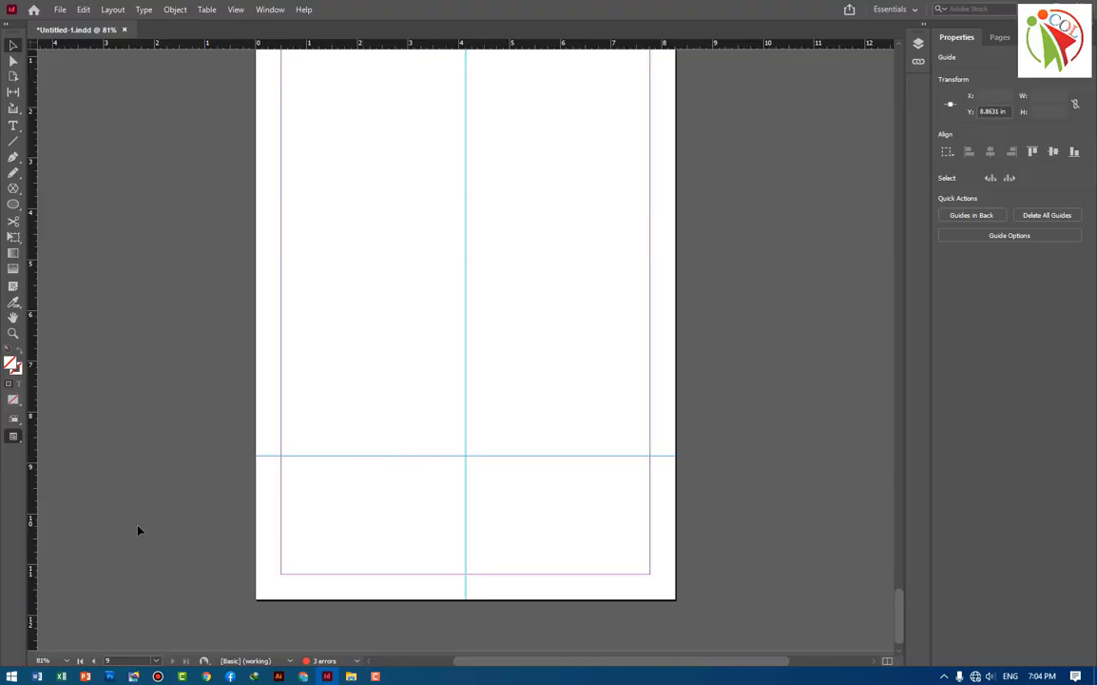
Move the horizontal guide up the page to about 5.62 in.
left_click(371, 463)
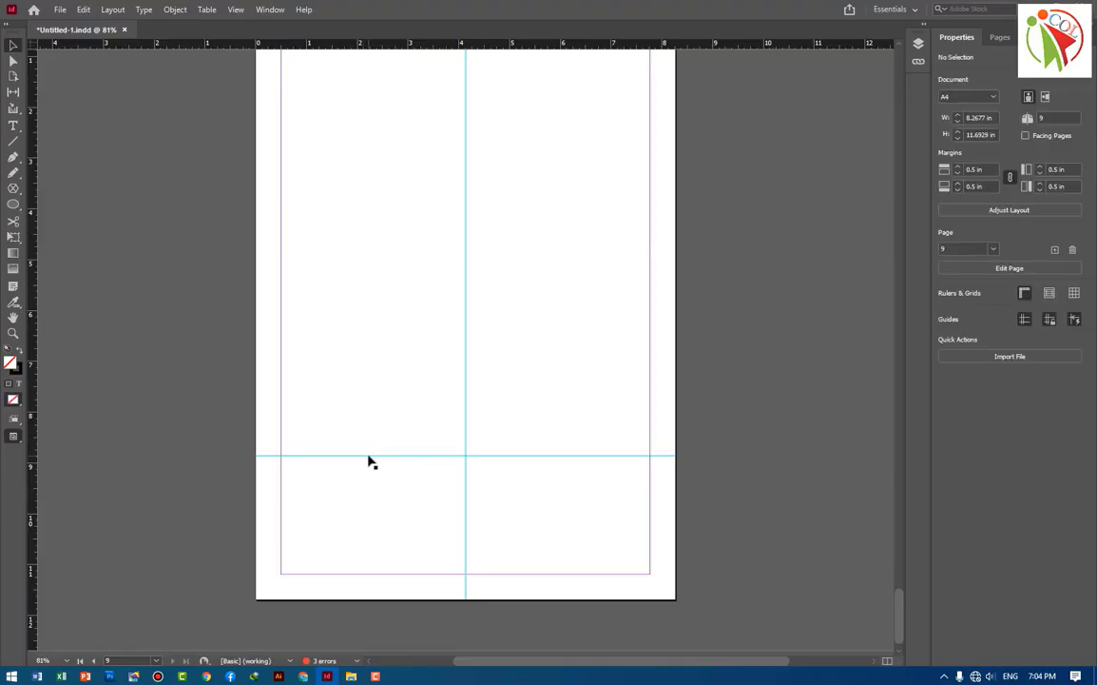
left_click_drag(369, 457, 367, 358)
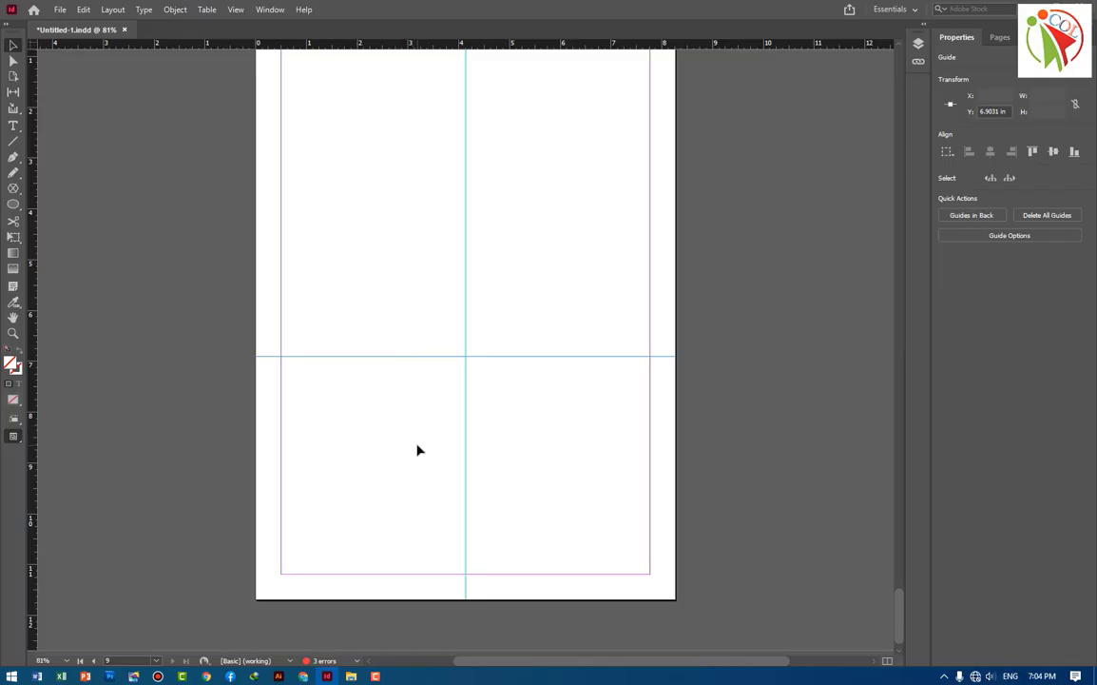
scroll(418, 450, "up", 1)
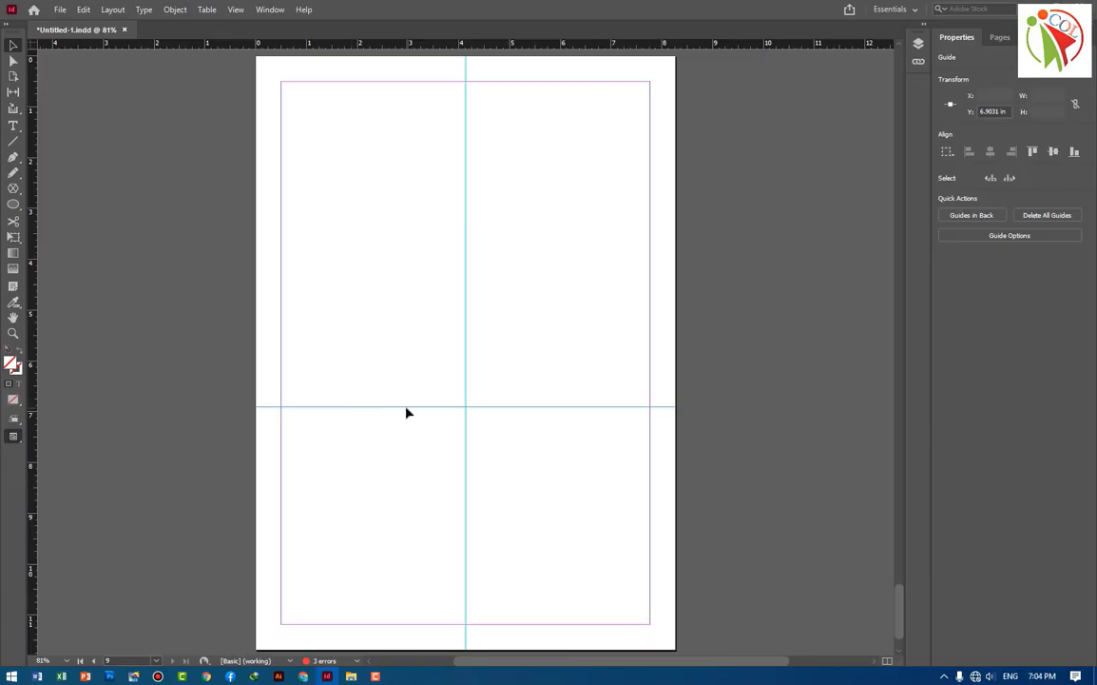
scroll(406, 412, "up", 1)
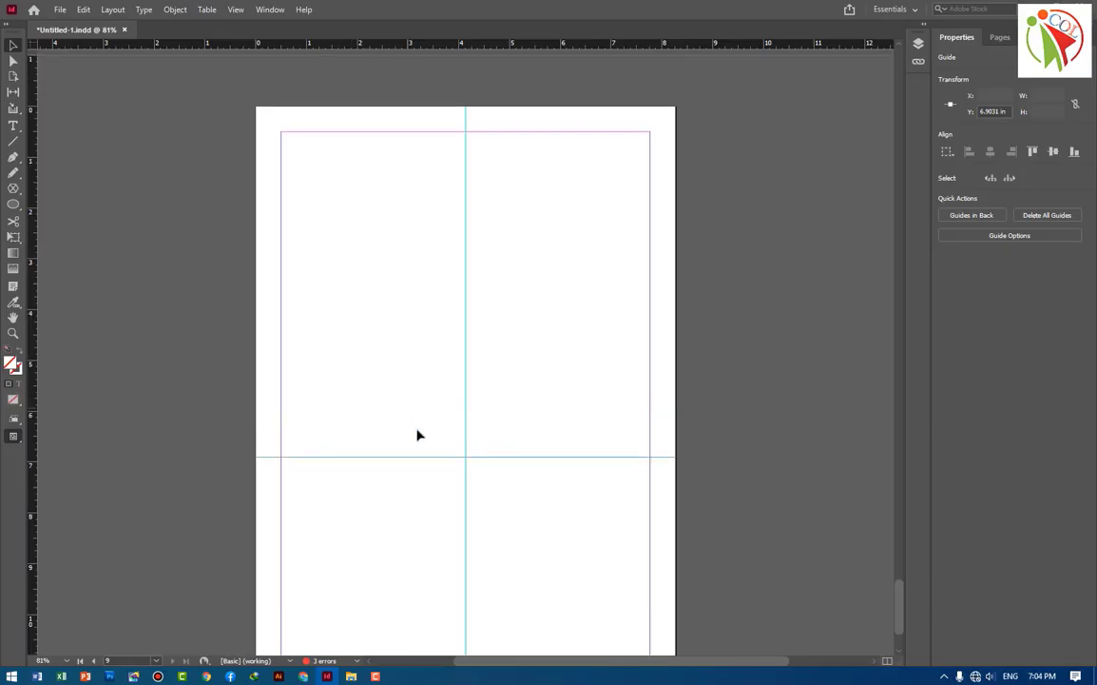
scroll(426, 457, "down", 1)
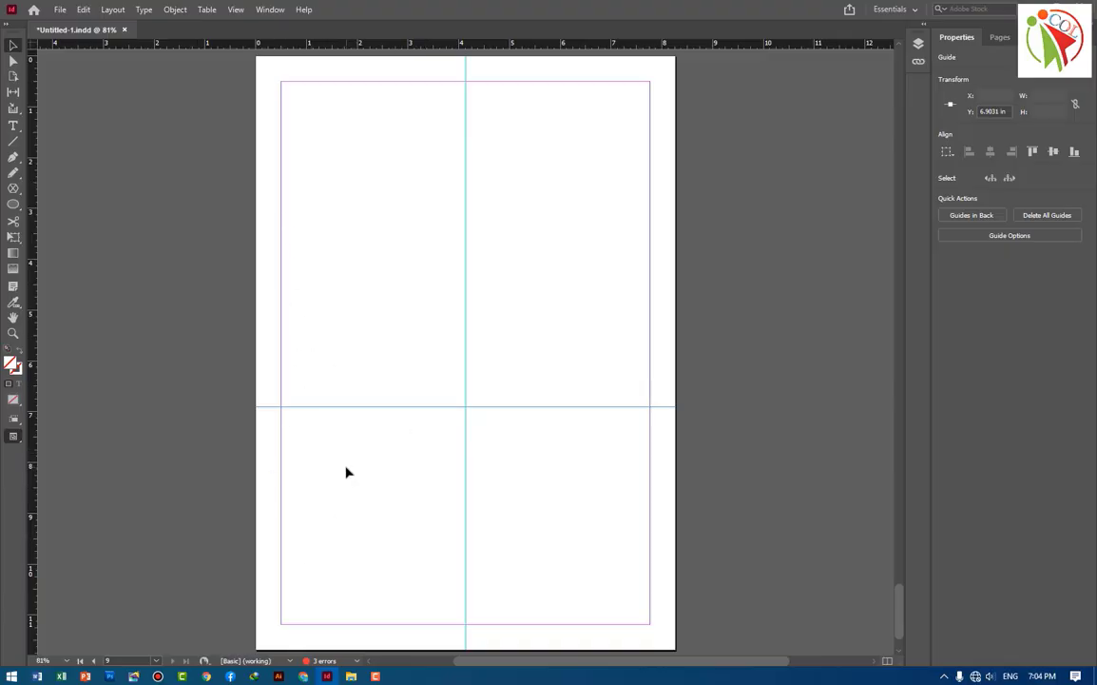
left_click_drag(418, 406, 416, 340)
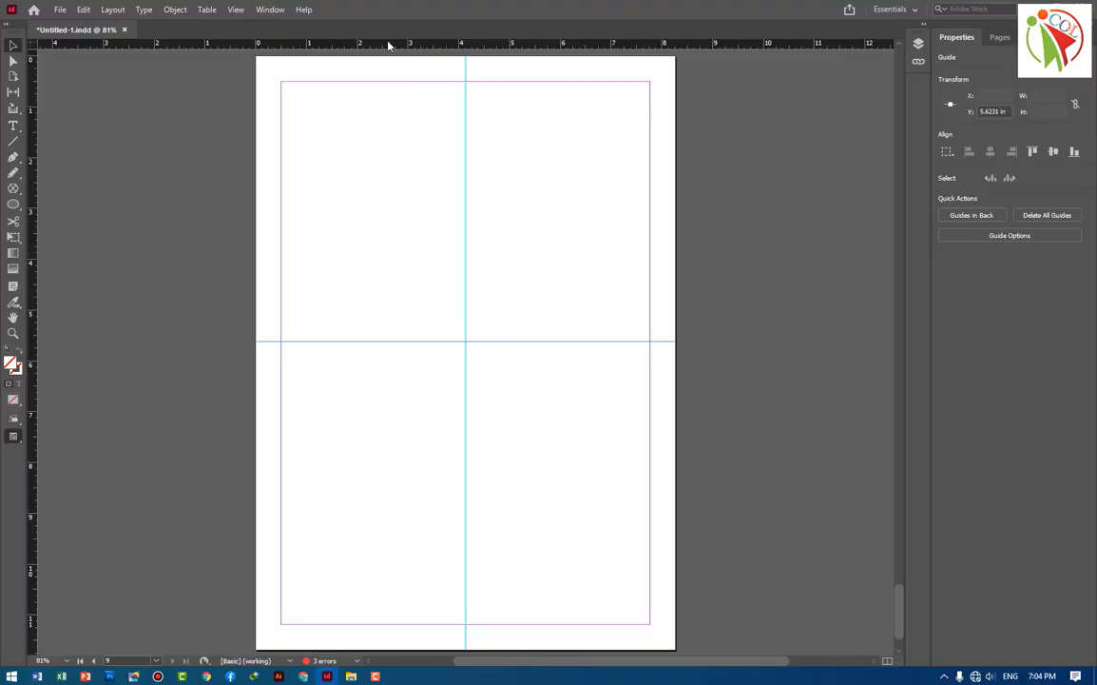
Add horizontal guides at about 1.58 in and 2.78 in, and vertical guides at about 1.4 in, 2.88 in and 5.97 in.
left_click_drag(388, 45, 384, 136)
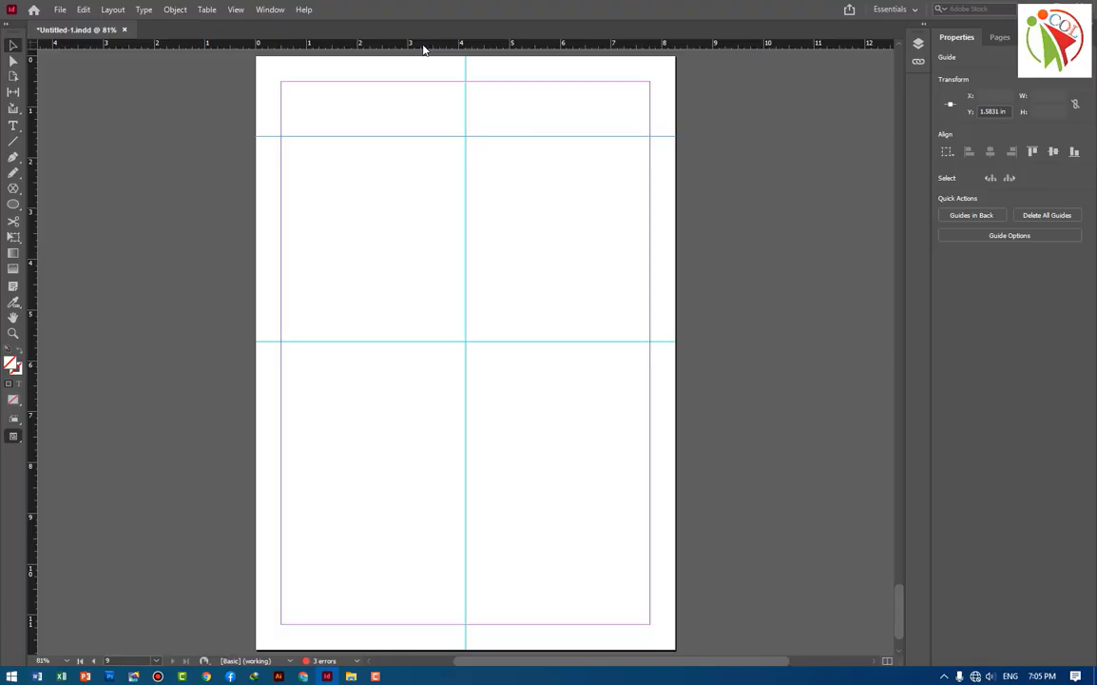
left_click_drag(421, 43, 421, 196)
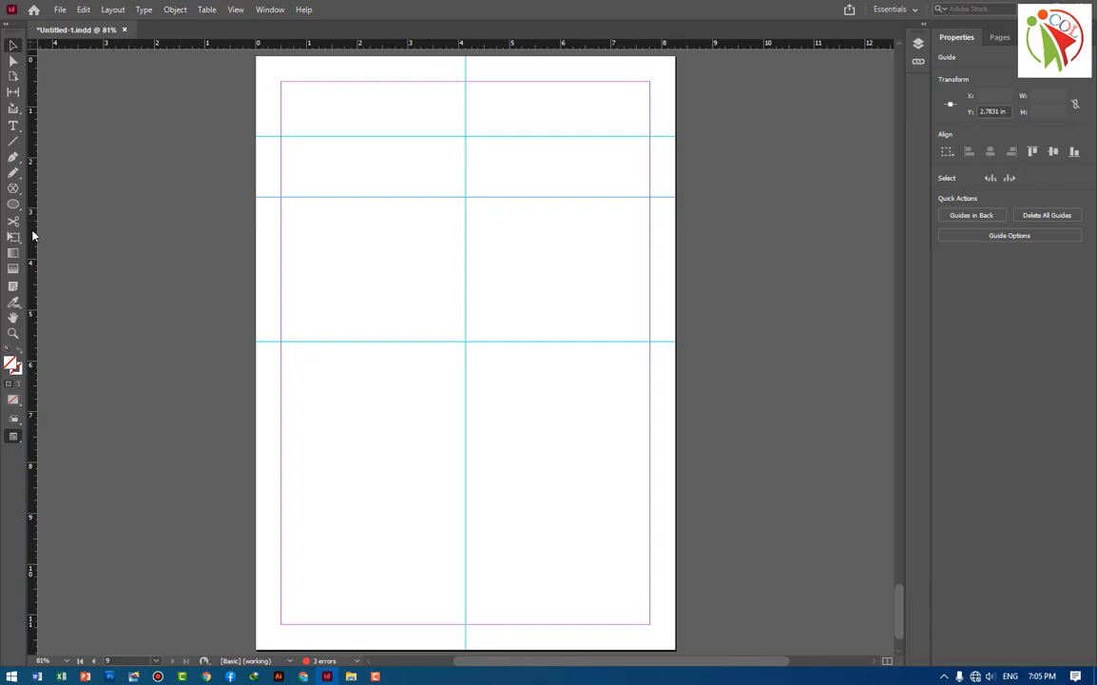
left_click_drag(34, 235, 327, 241)
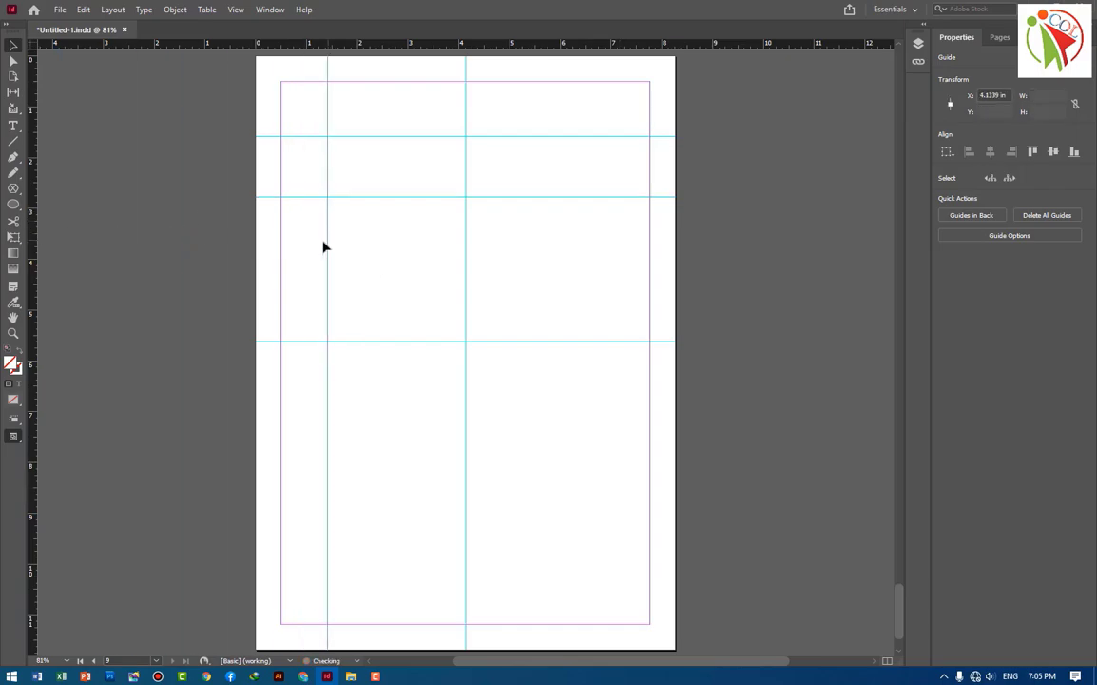
left_click_drag(33, 221, 401, 240)
left_click_drag(30, 219, 559, 257)
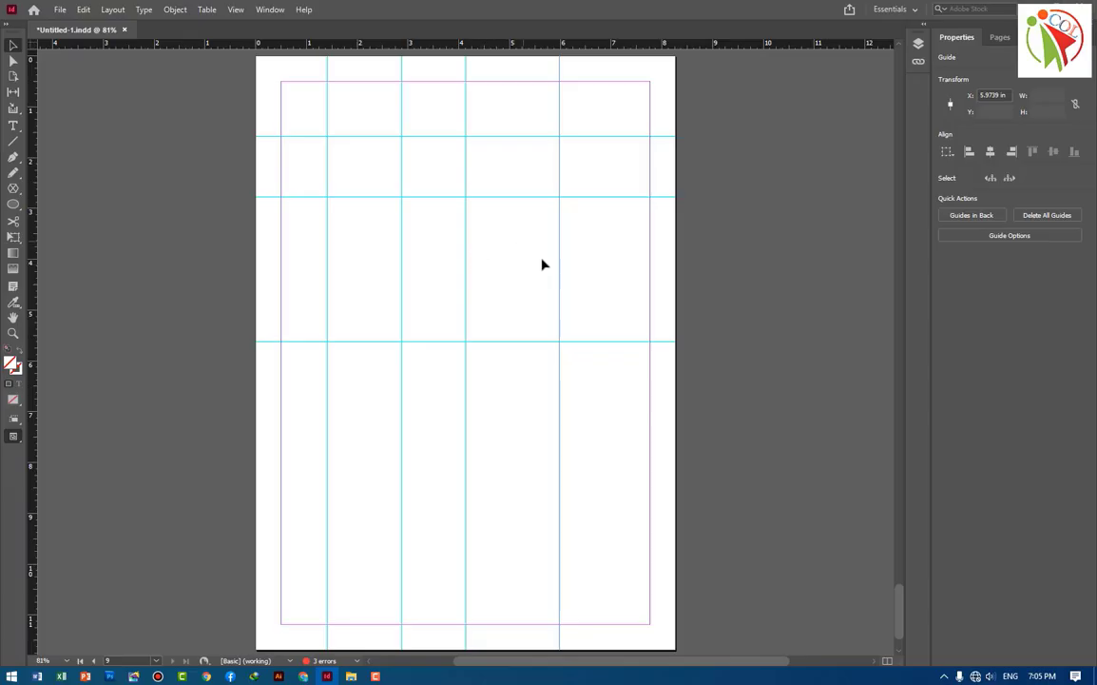
Set the X position of the vertical guide in the middle of the page to 4.1 in.
left_click(467, 241)
double_click(992, 95)
type("4")
type(".3")
key("Return")
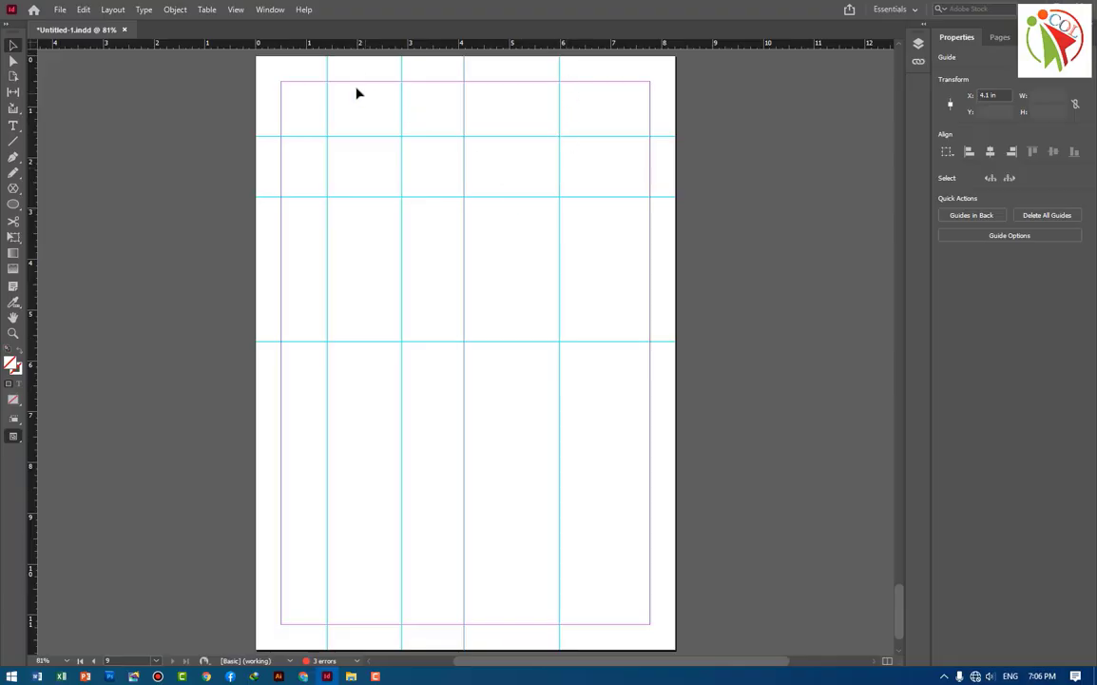
Set the X position of the rightmost vertical guide on the page to 2 in.
left_click(560, 183)
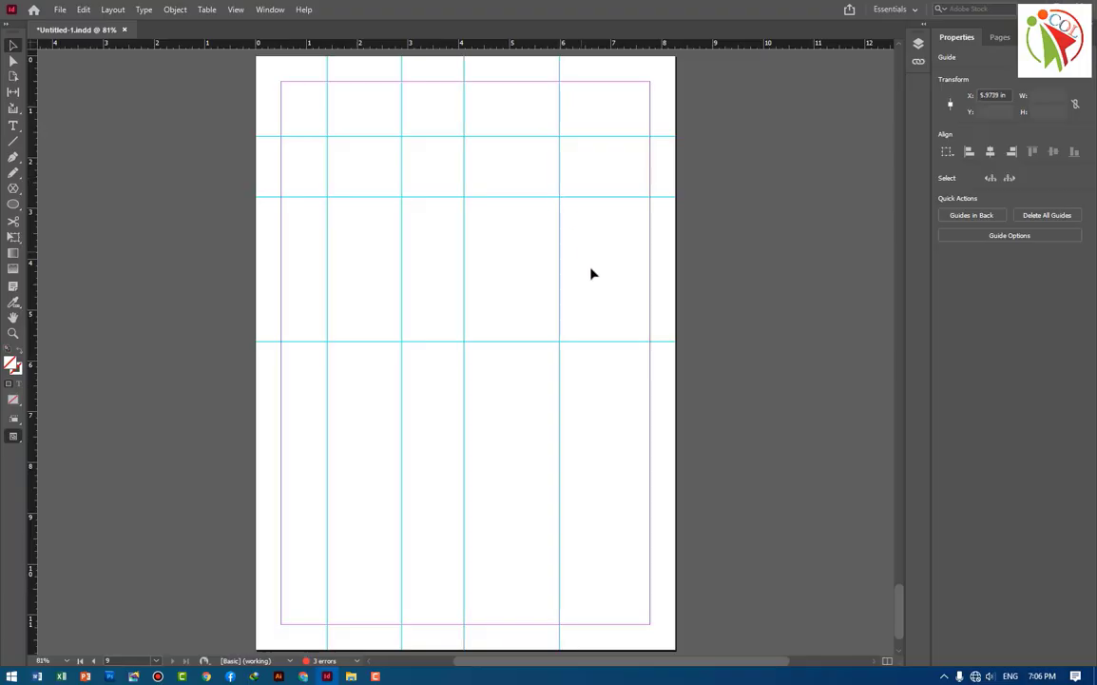
left_click(996, 97)
type("6n")
key("Return")
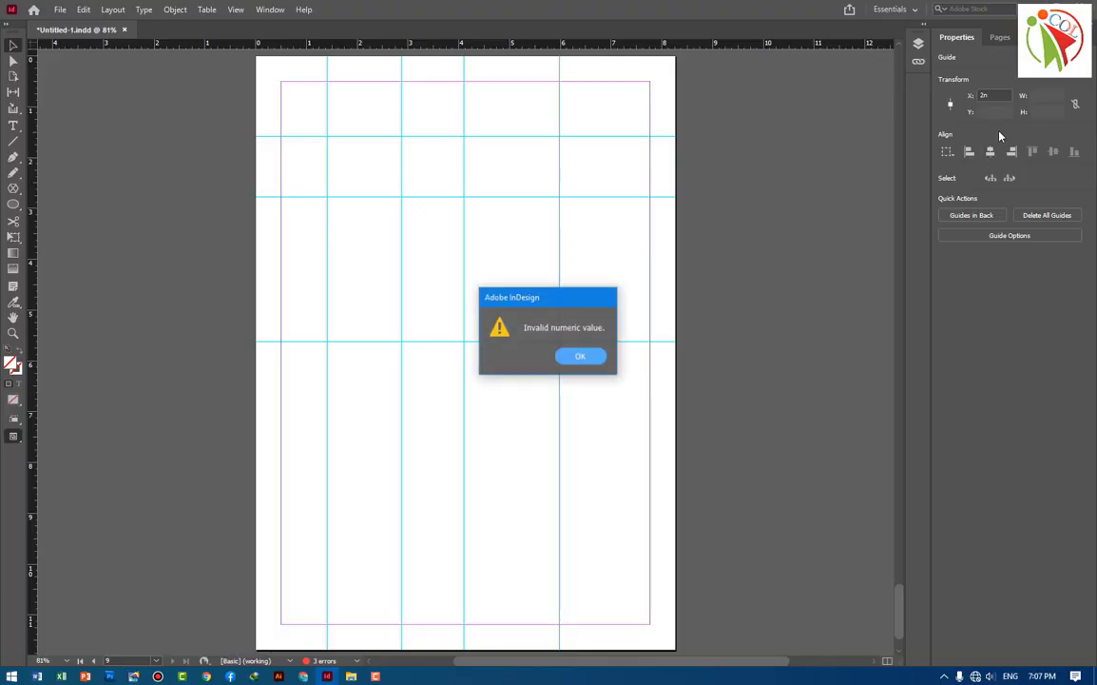
left_click(582, 358)
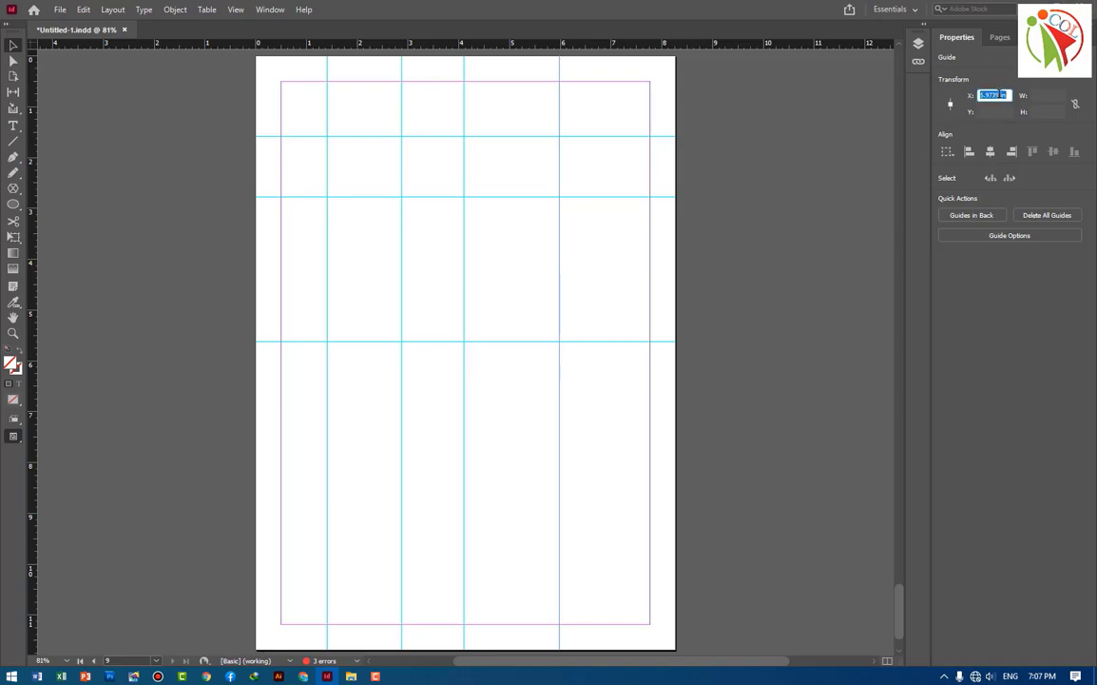
type("2 in")
key("Return")
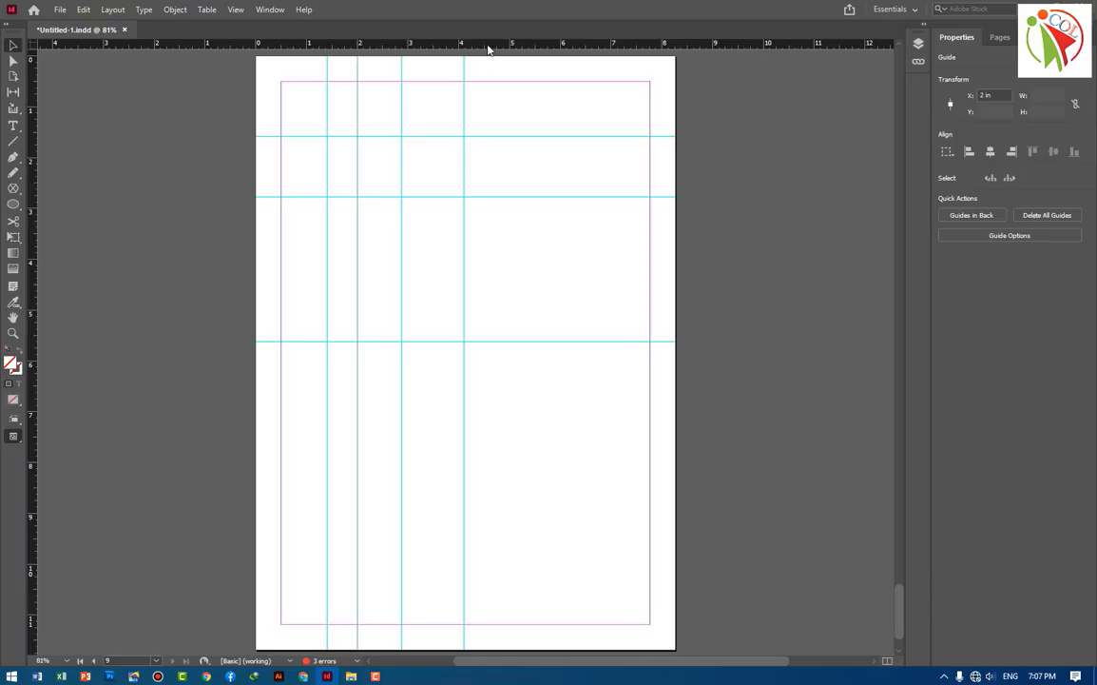
Add a horizontal guide just below the second one and move it down to about 3.78 in.
left_click_drag(488, 48, 483, 209)
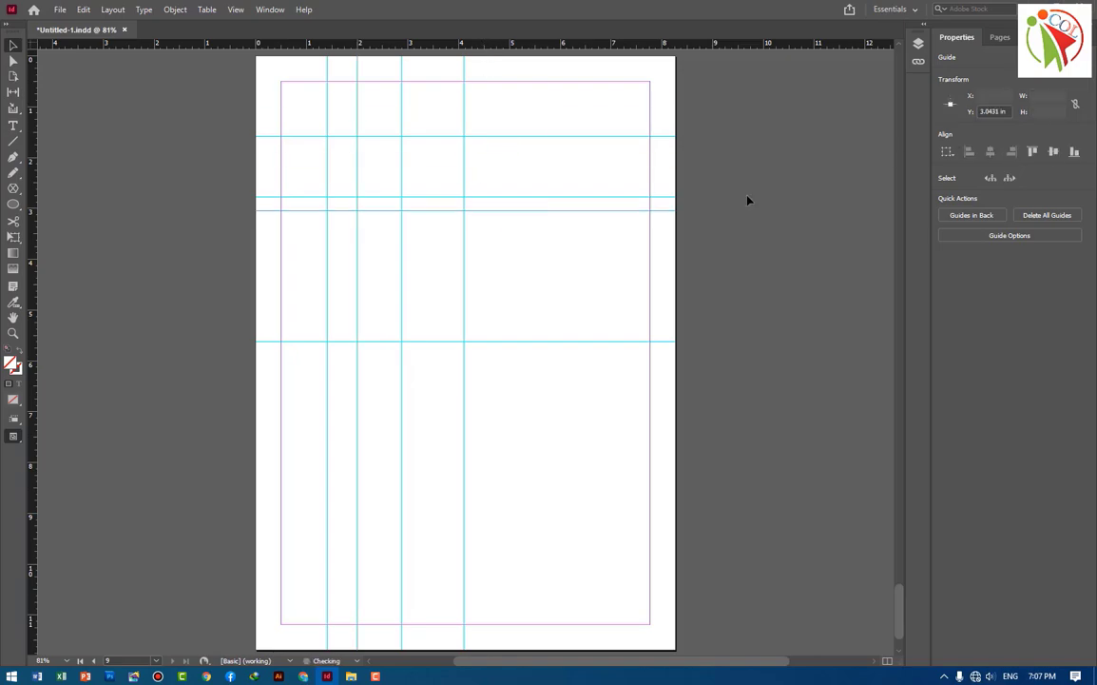
left_click(475, 218)
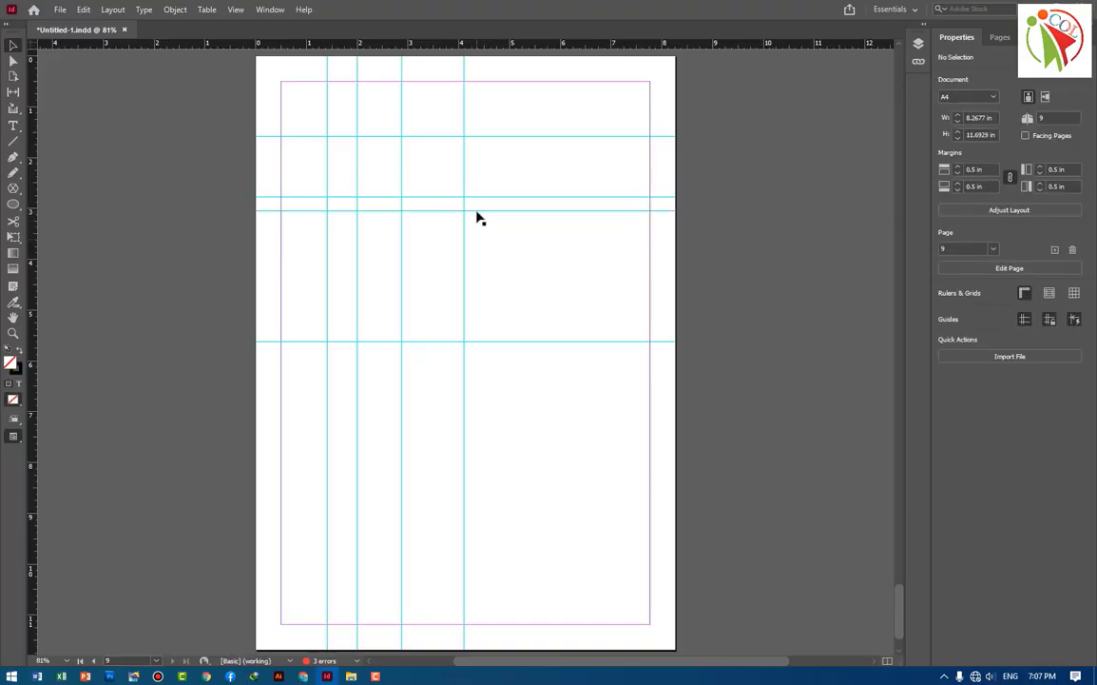
left_click_drag(478, 211, 477, 251, "alt")
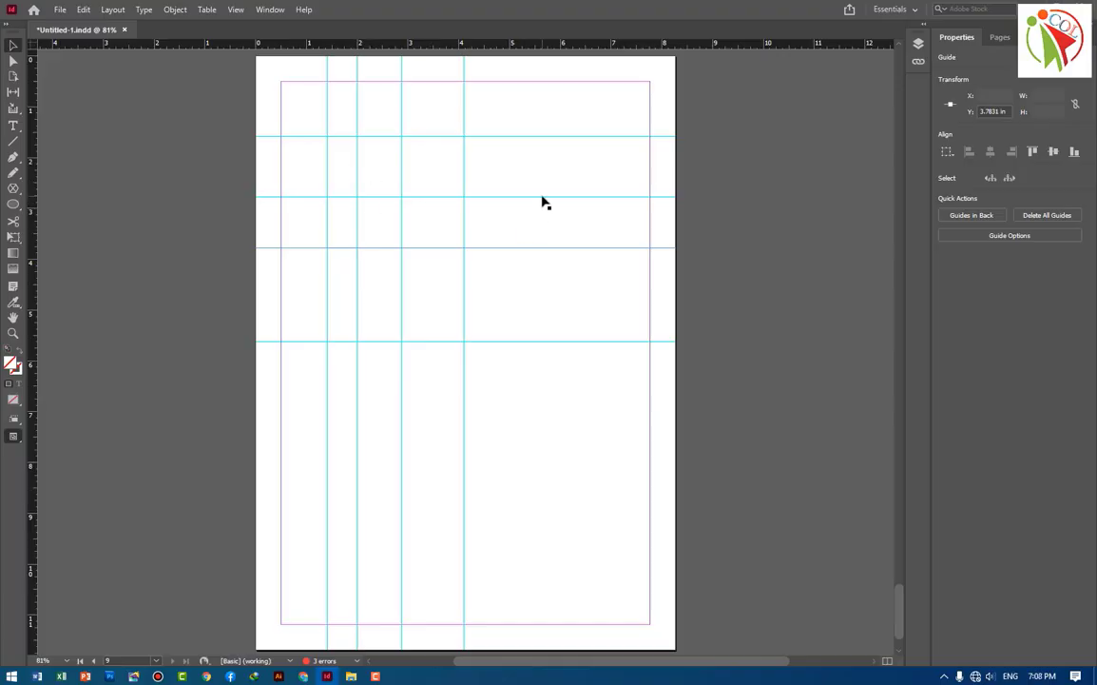
left_click(569, 295)
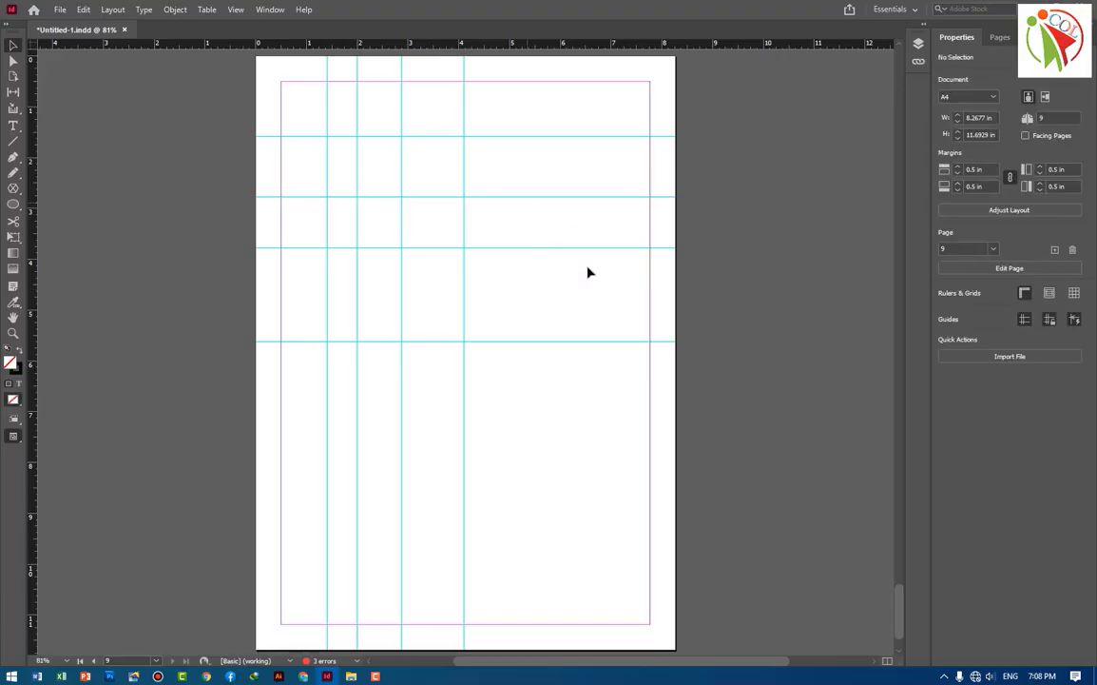
Delete the horizontal guide at 2.78 in and the vertical guide at 2.875 in.
left_click(539, 198)
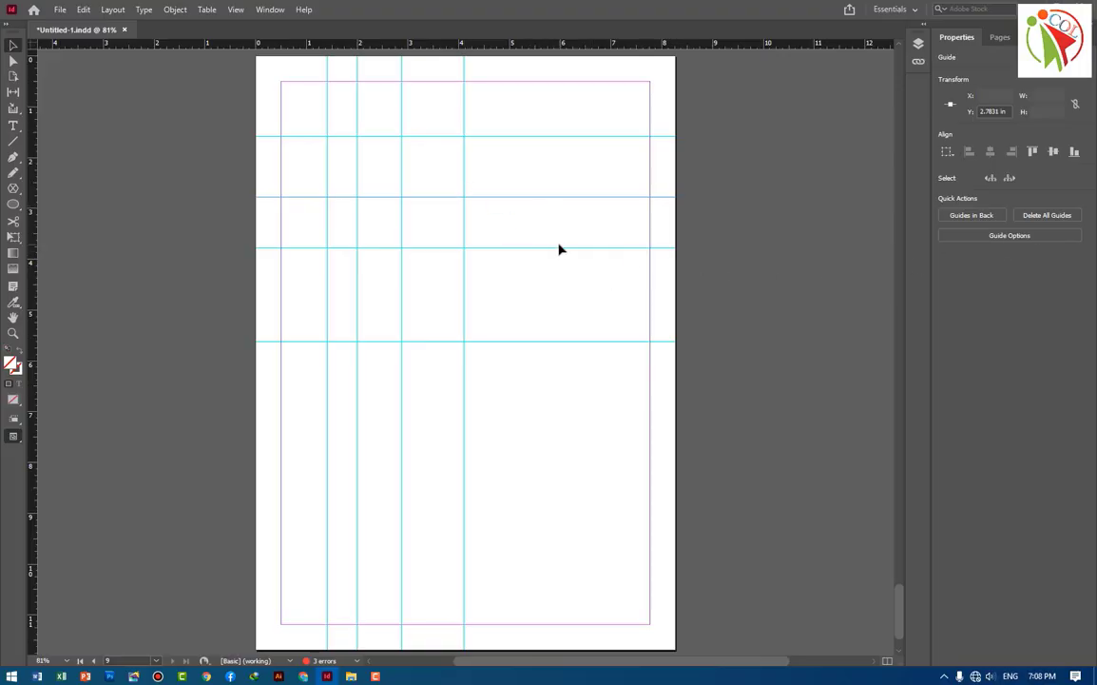
key("Delete")
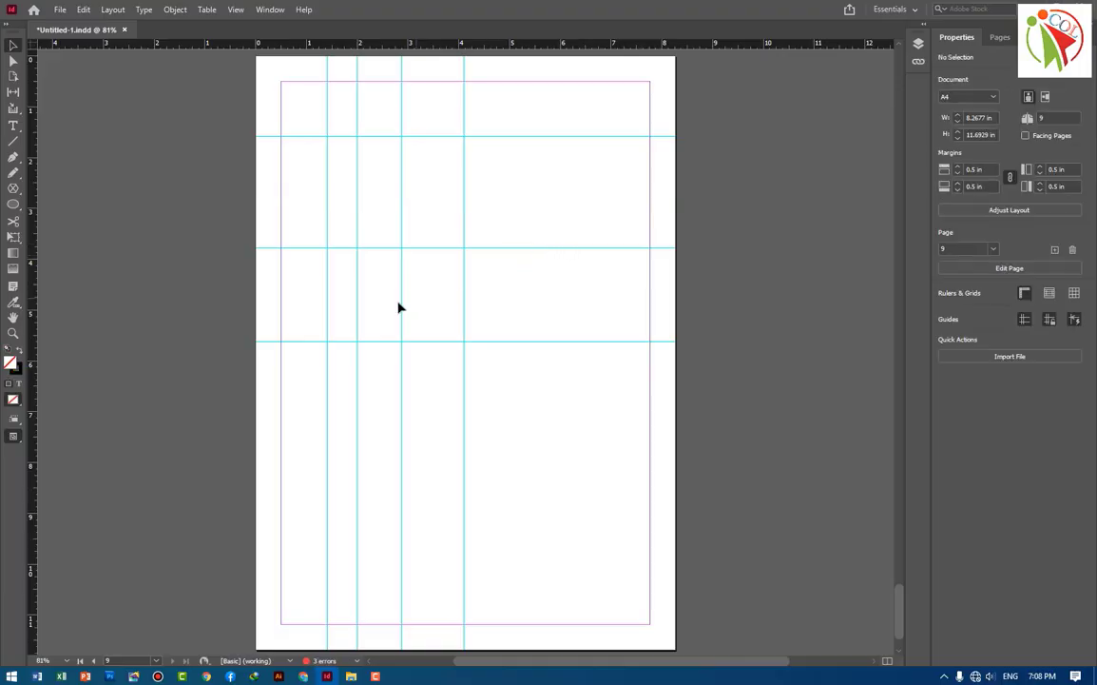
left_click(402, 310)
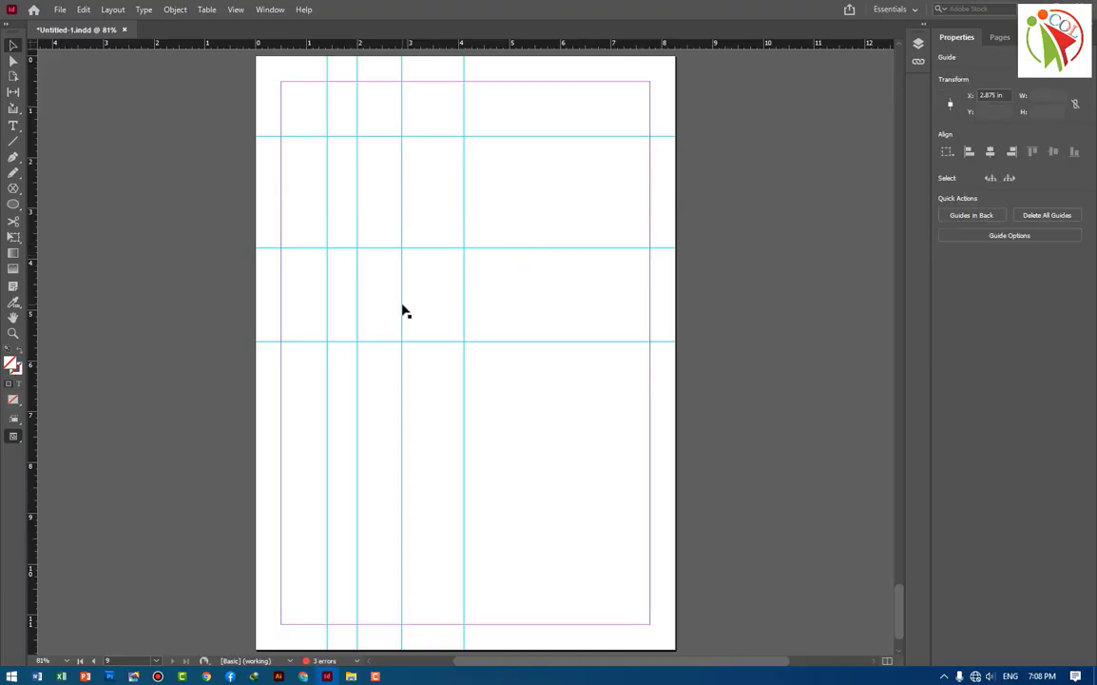
key("Delete")
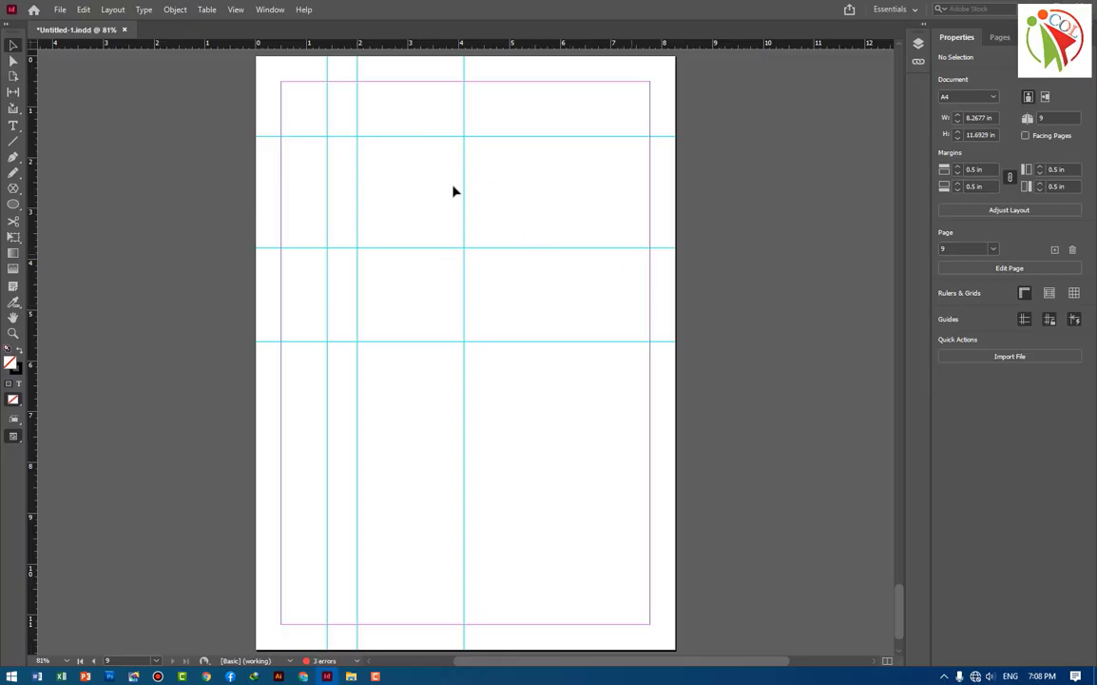
Examine the available colours in the ruler guide options for the horizontal guide in the middle of the three, leaving the settings unapplied.
left_click(516, 248)
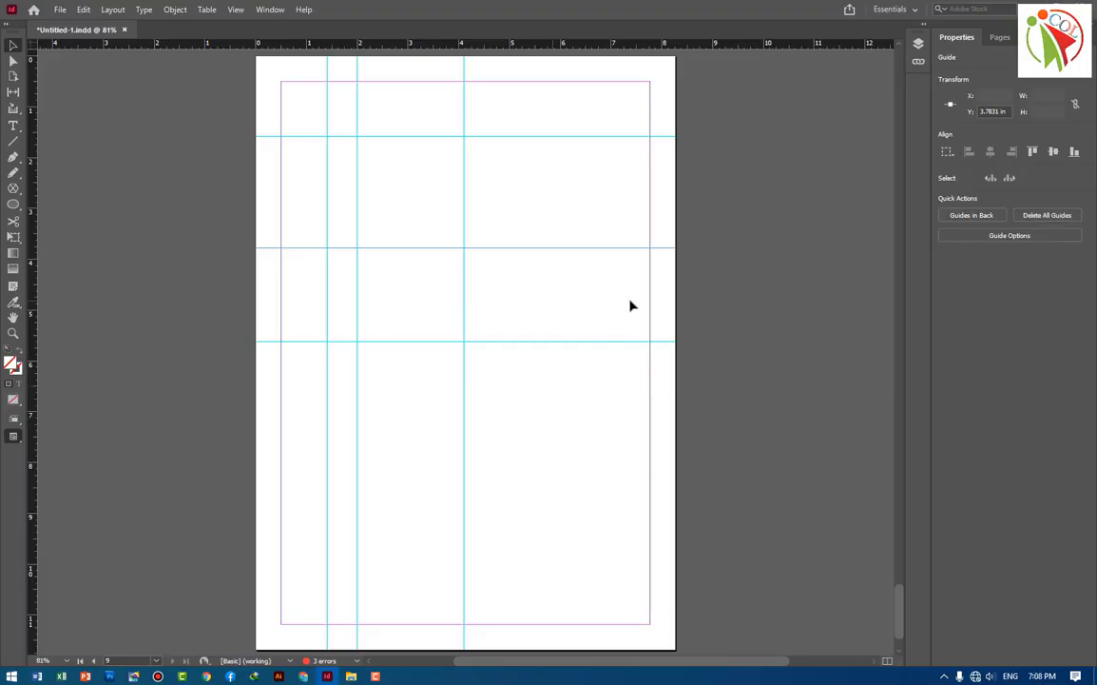
left_click(1002, 236)
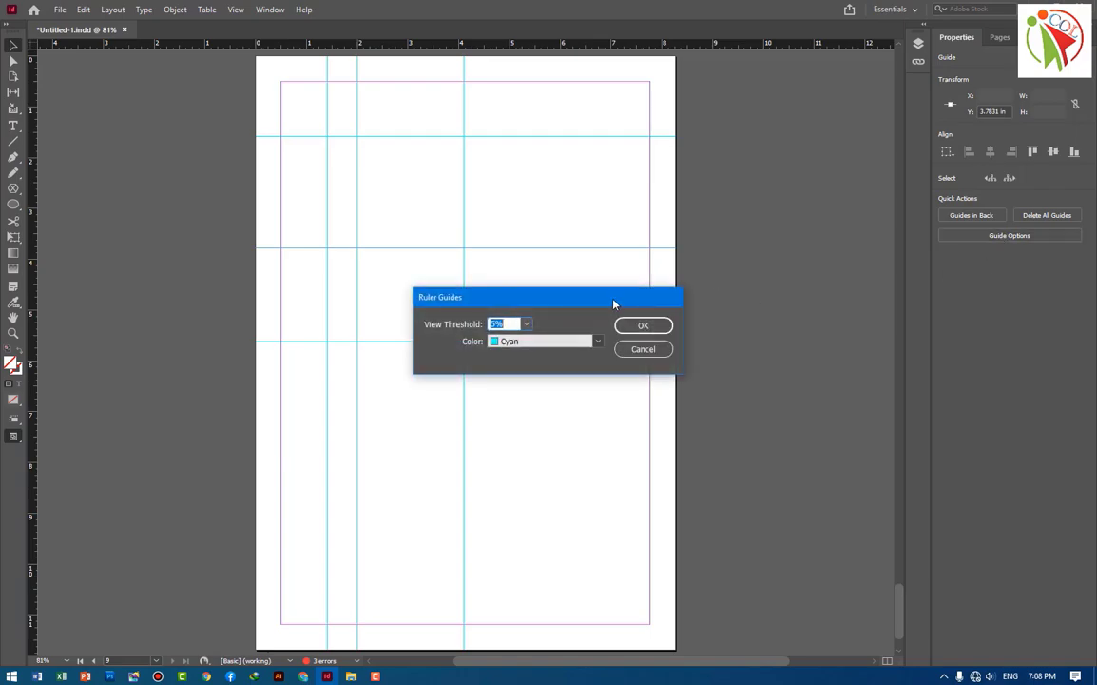
left_click_drag(616, 307, 729, 299)
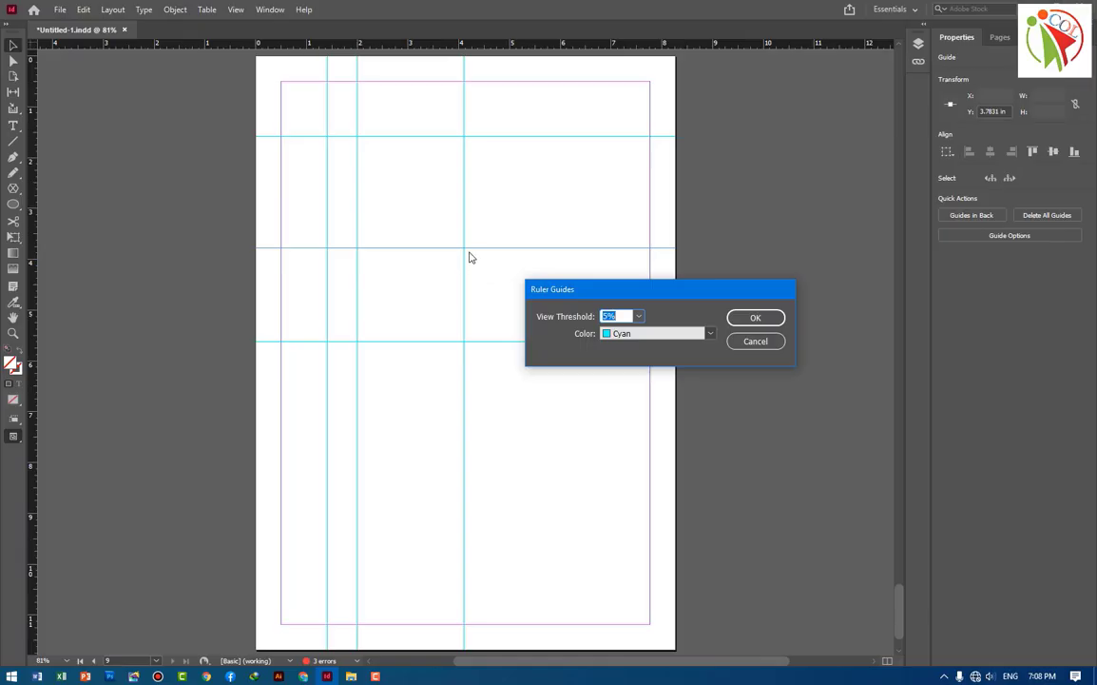
left_click(710, 333)
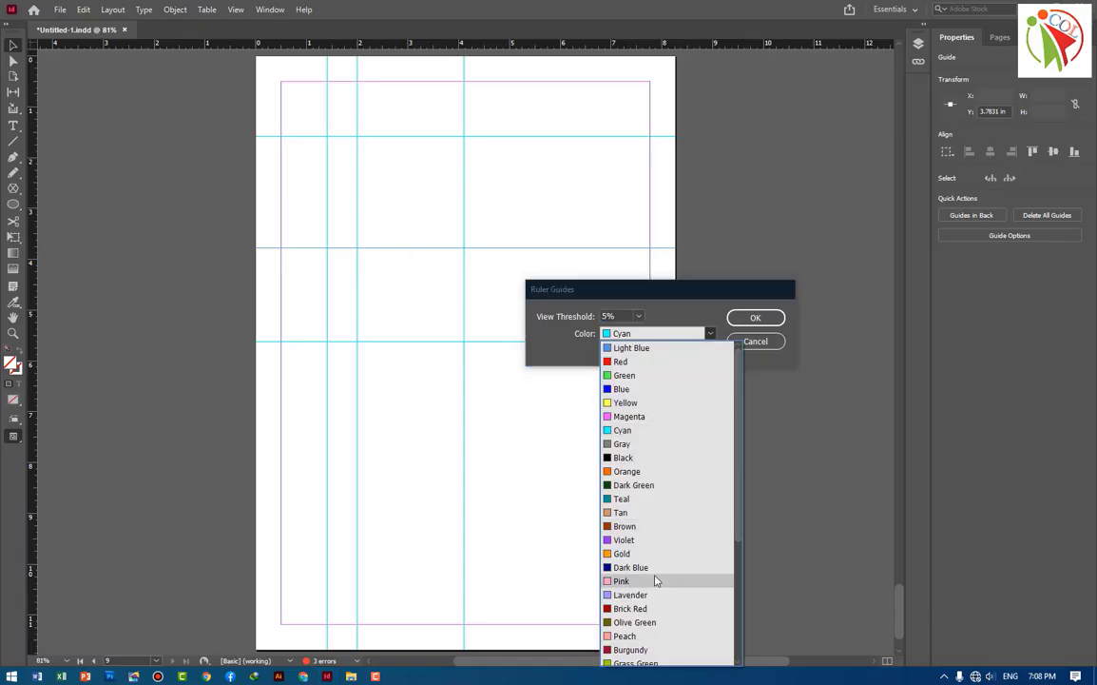
left_click(702, 316)
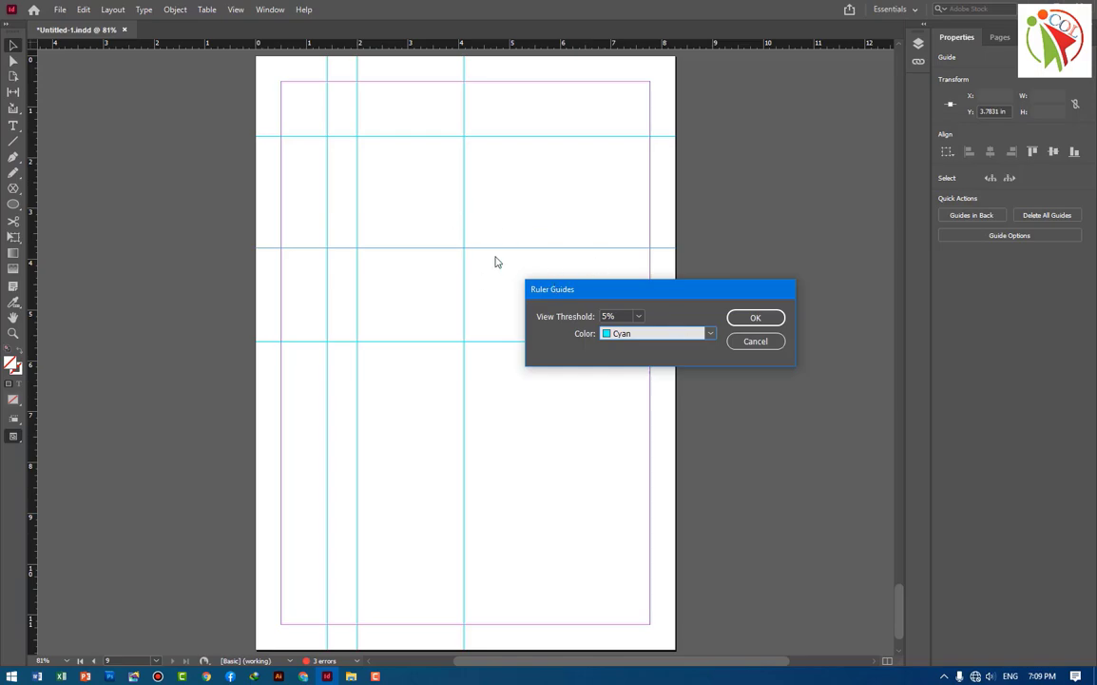
left_click(756, 341)
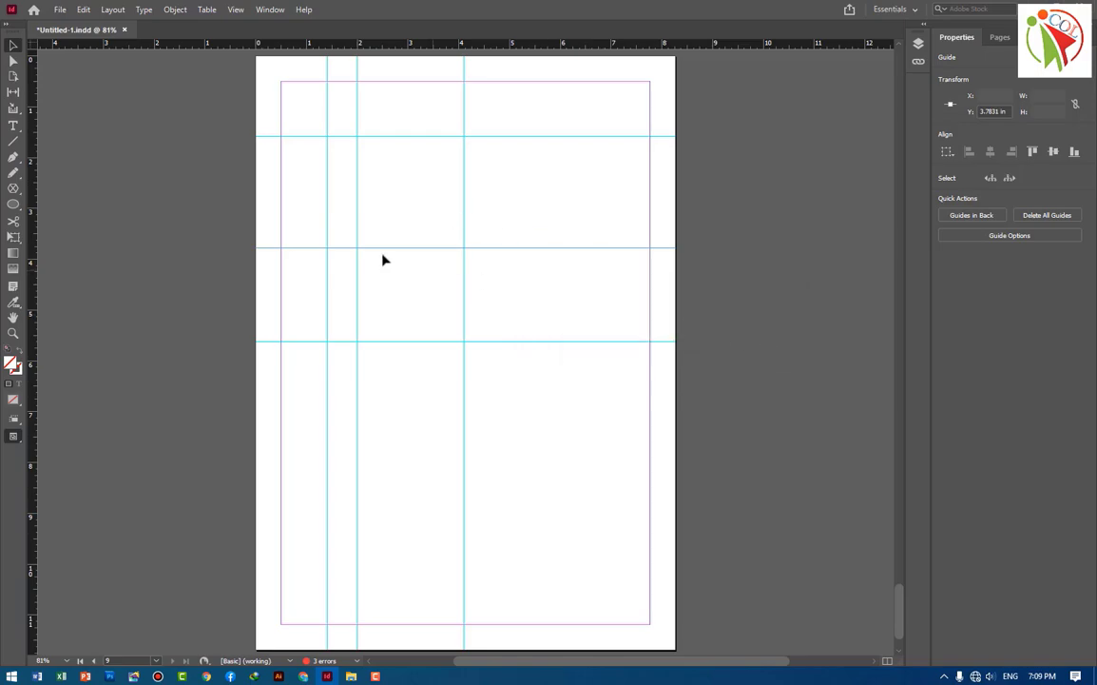
Deselect the guide, and hide all guides on the page and show them again.
left_click(390, 211)
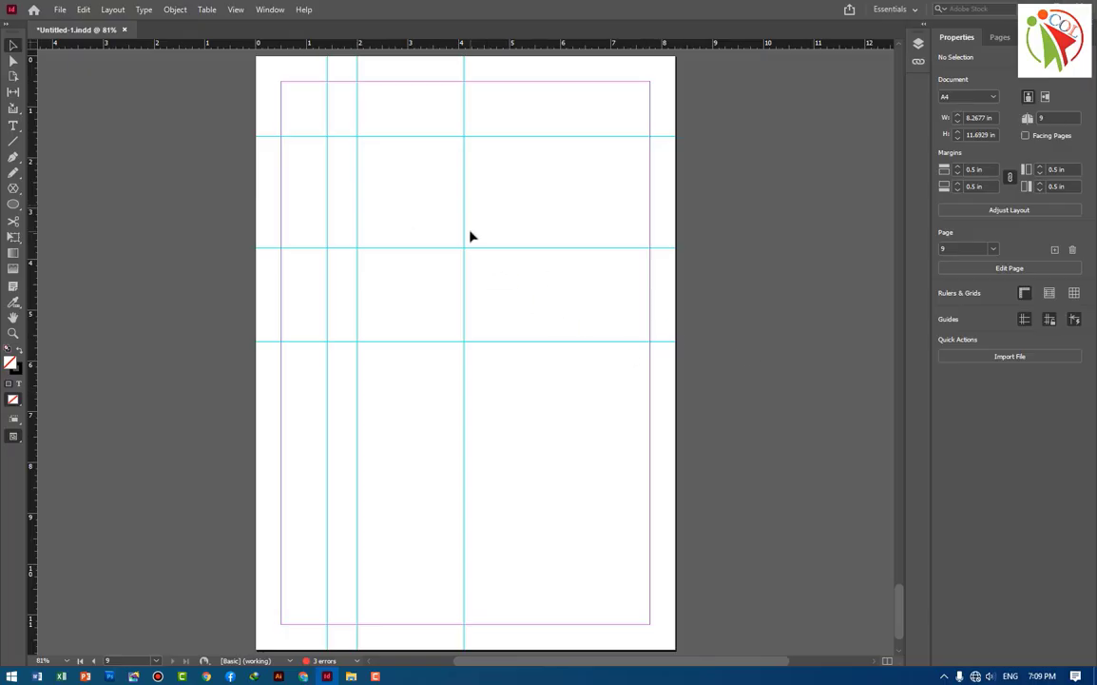
left_click(1025, 325)
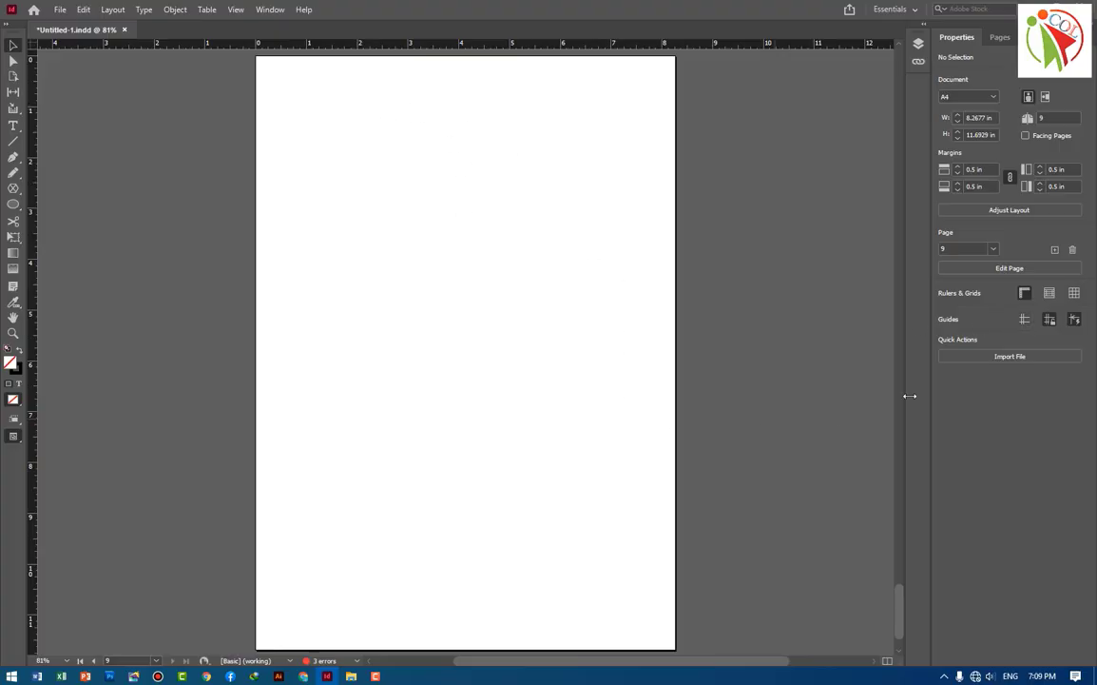
left_click(1025, 324)
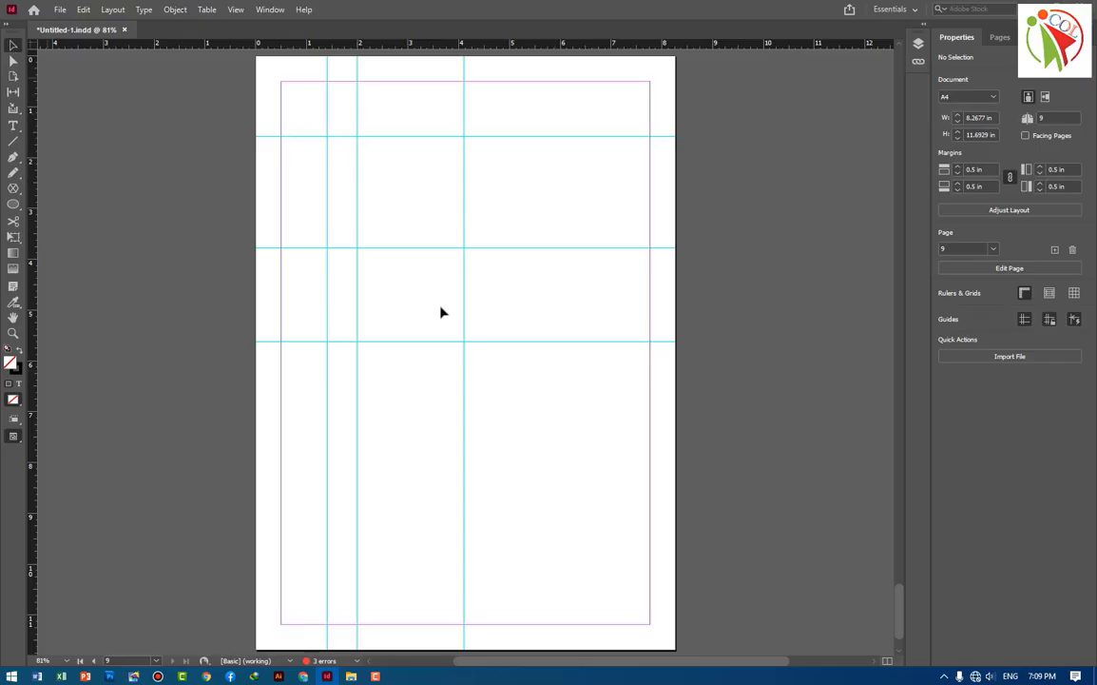
Delete all ruler guides from the page.
left_click(445, 249)
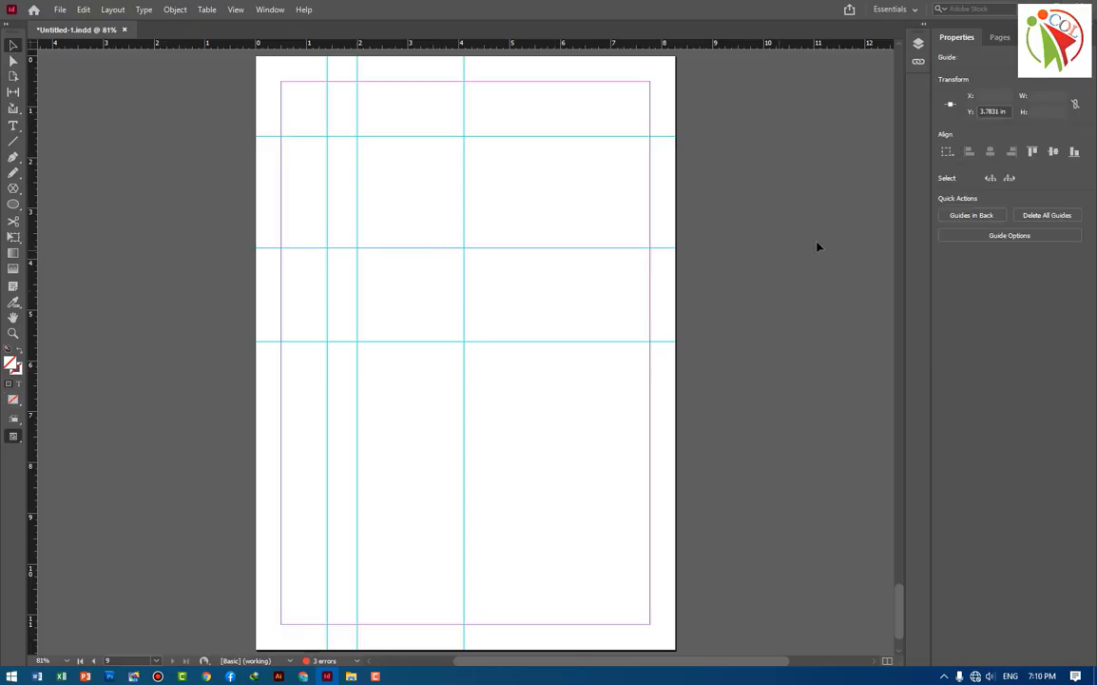
left_click(1048, 216)
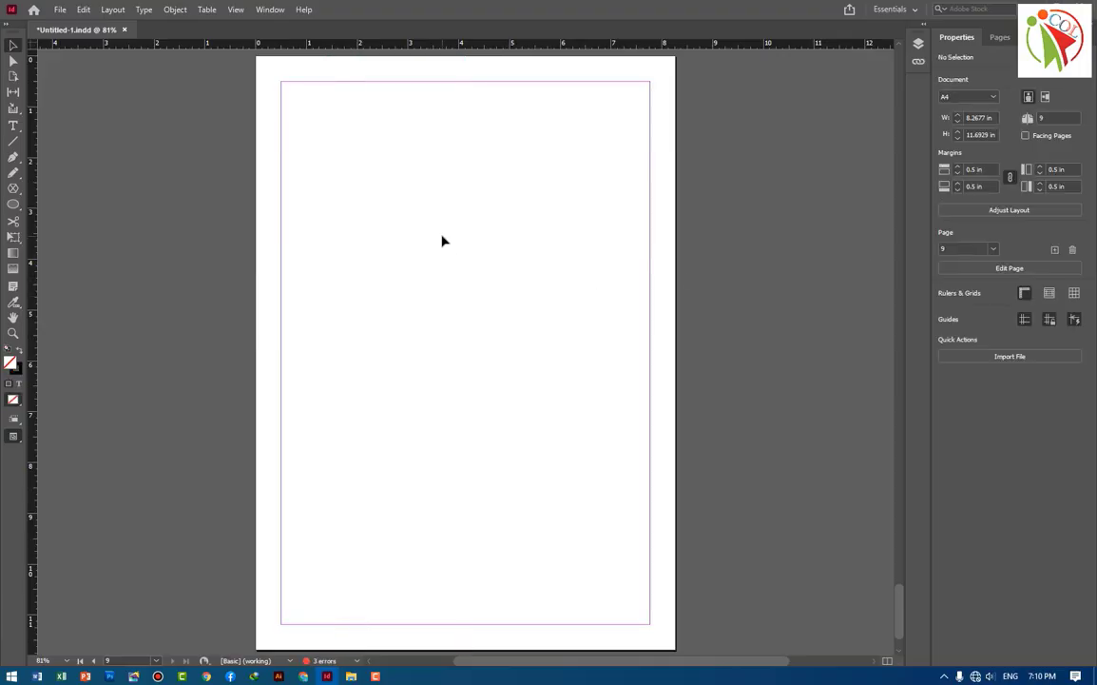